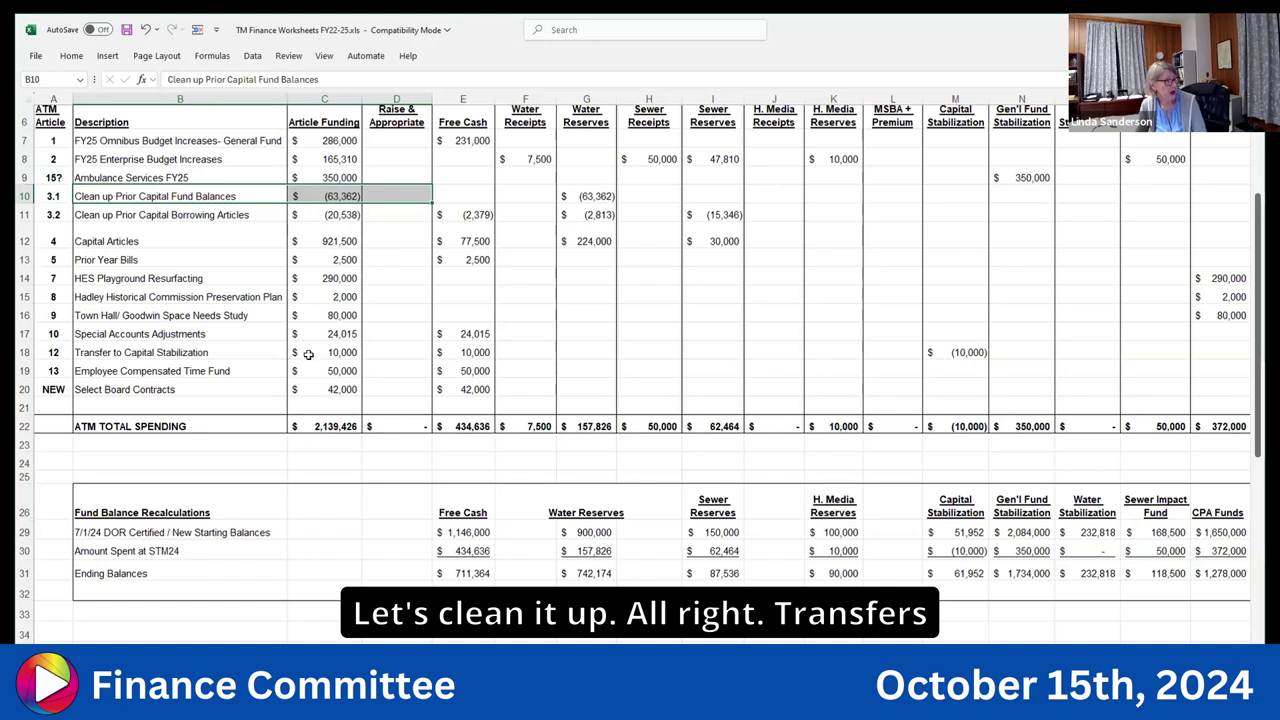
Examine the Transfer to Capital Stabilization article's free cash funding and the Capital Stabilization starting and ending balances
drag(205, 352, 470, 353)
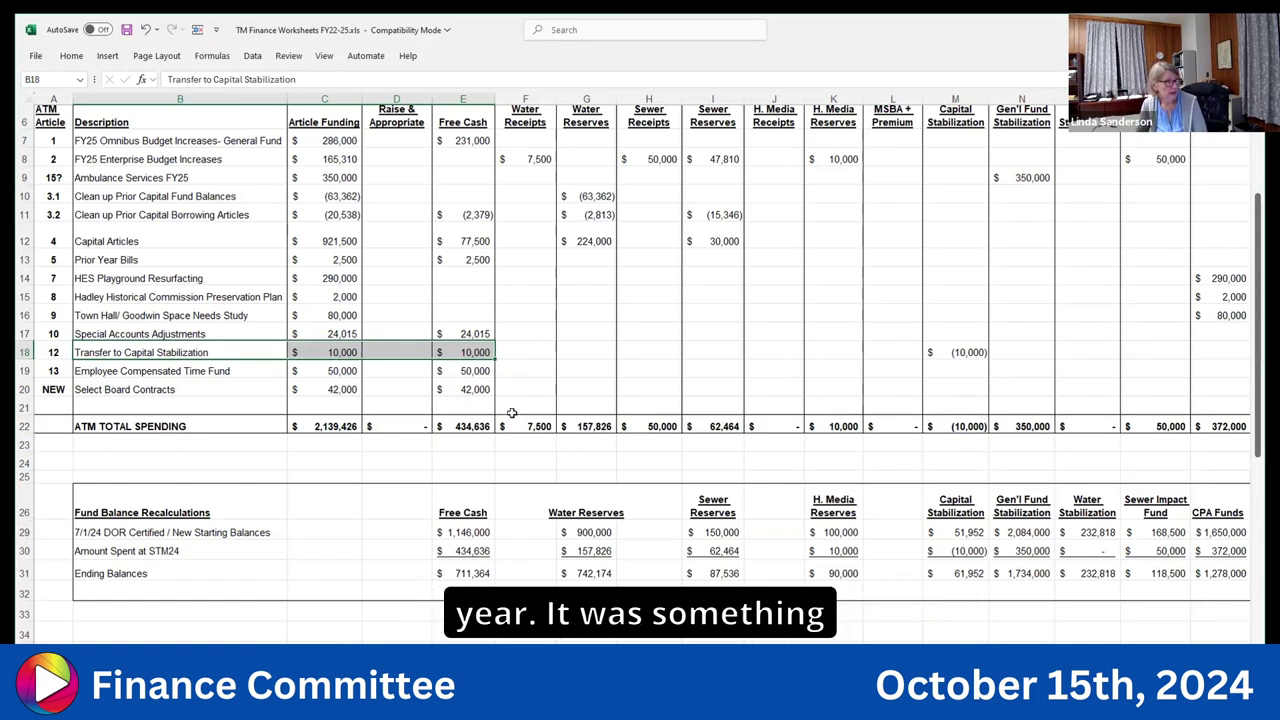
click(173, 352)
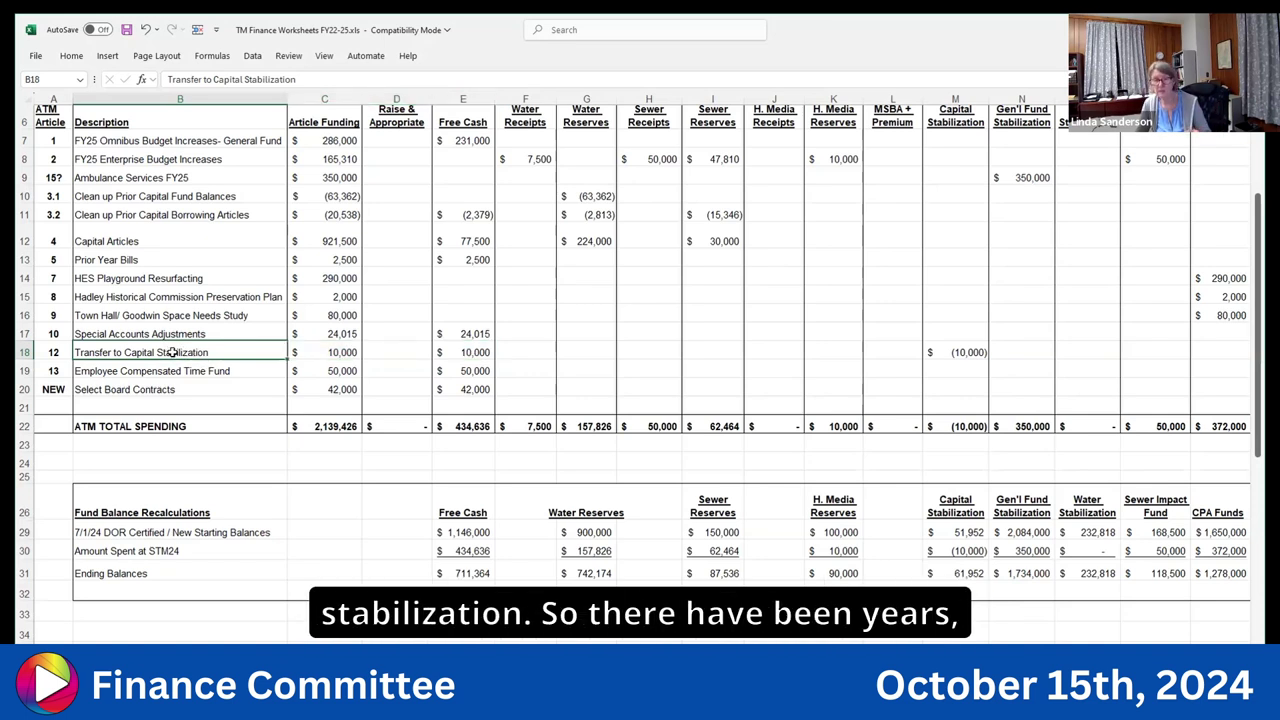
click(481, 352)
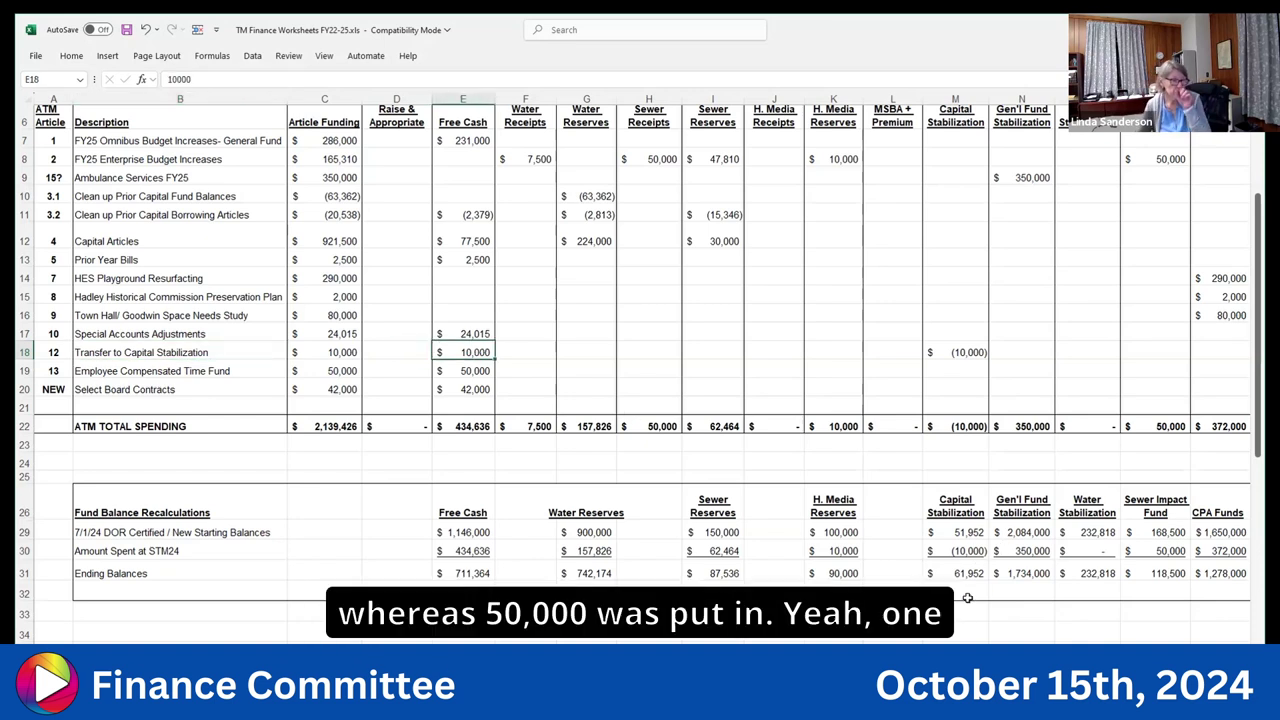
click(978, 532)
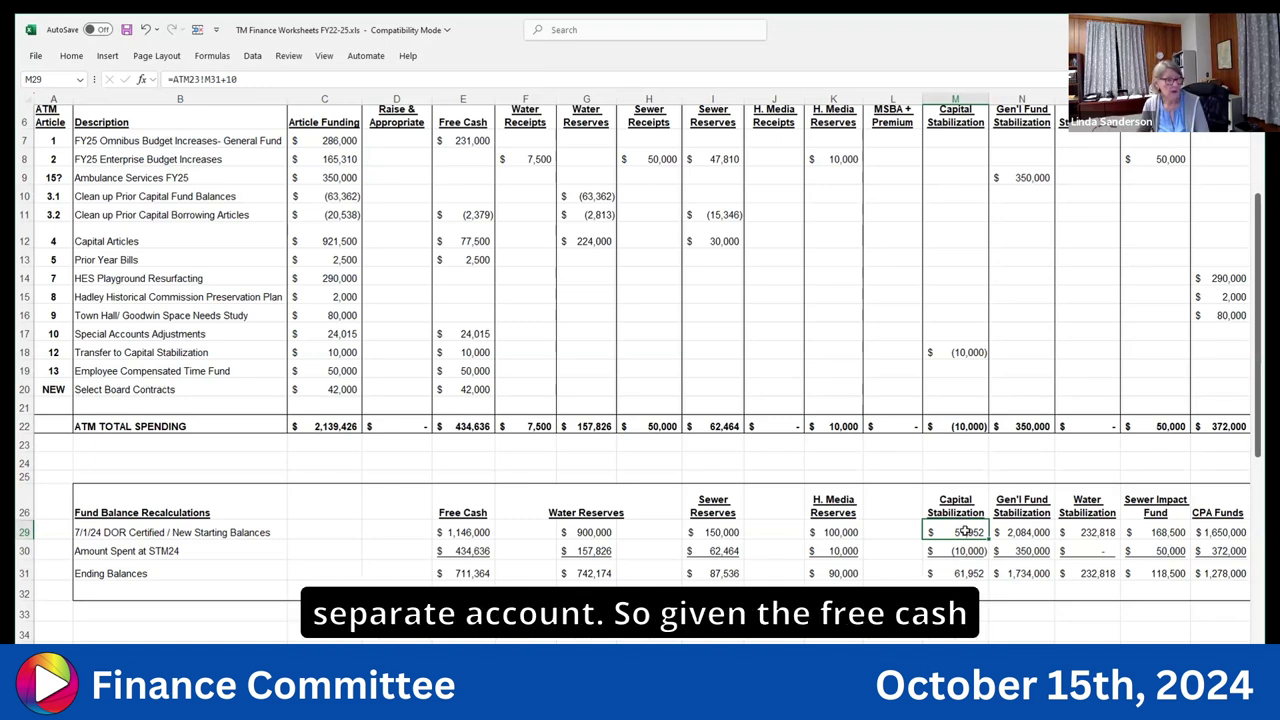
click(966, 572)
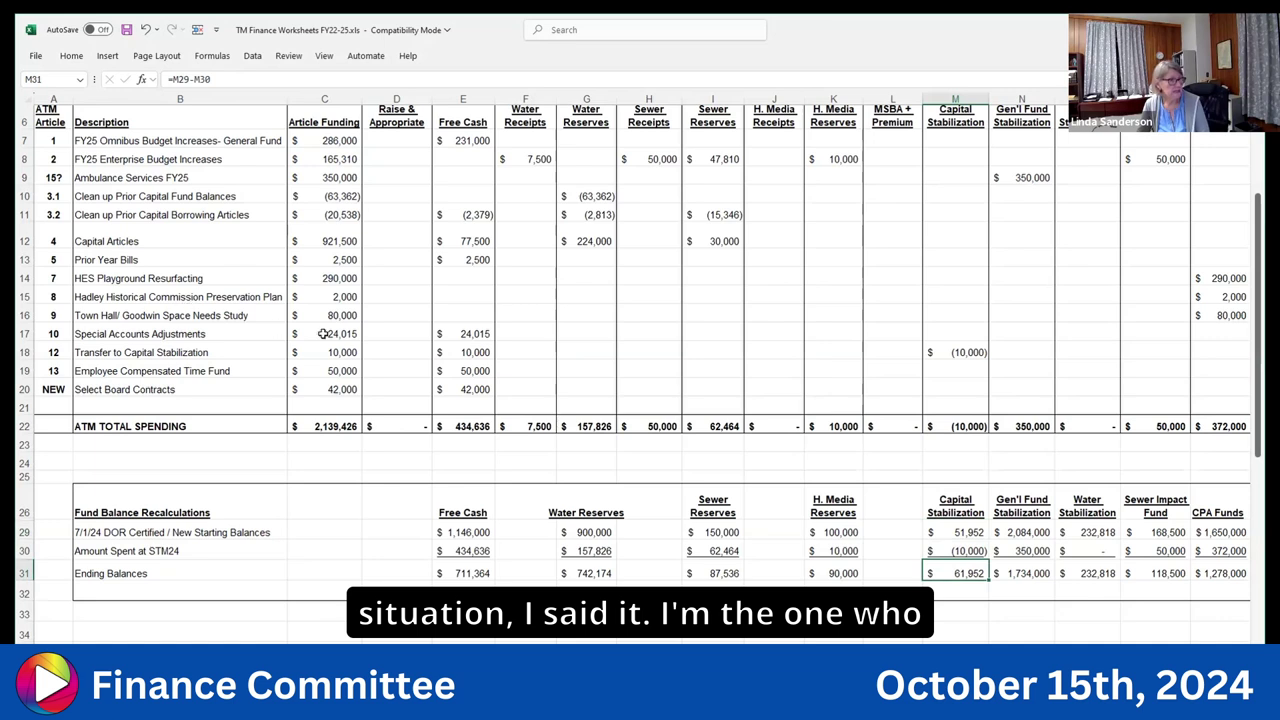
click(468, 352)
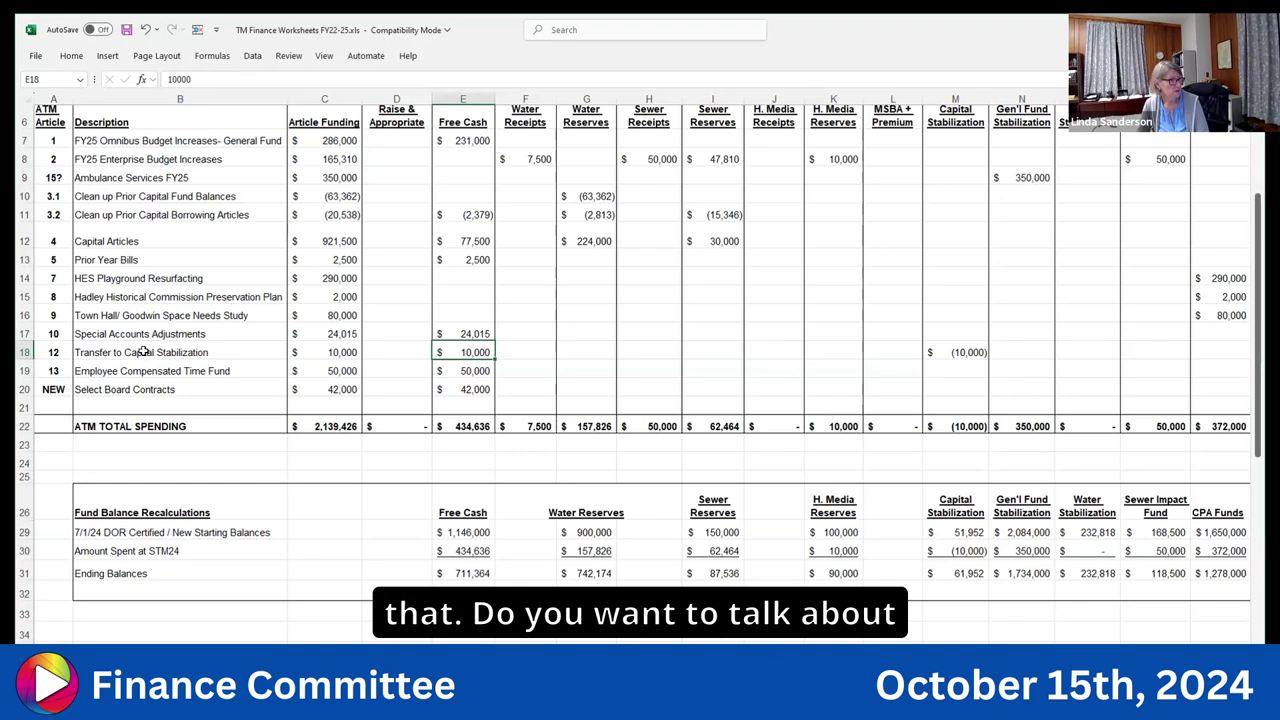
drag(143, 352, 465, 353)
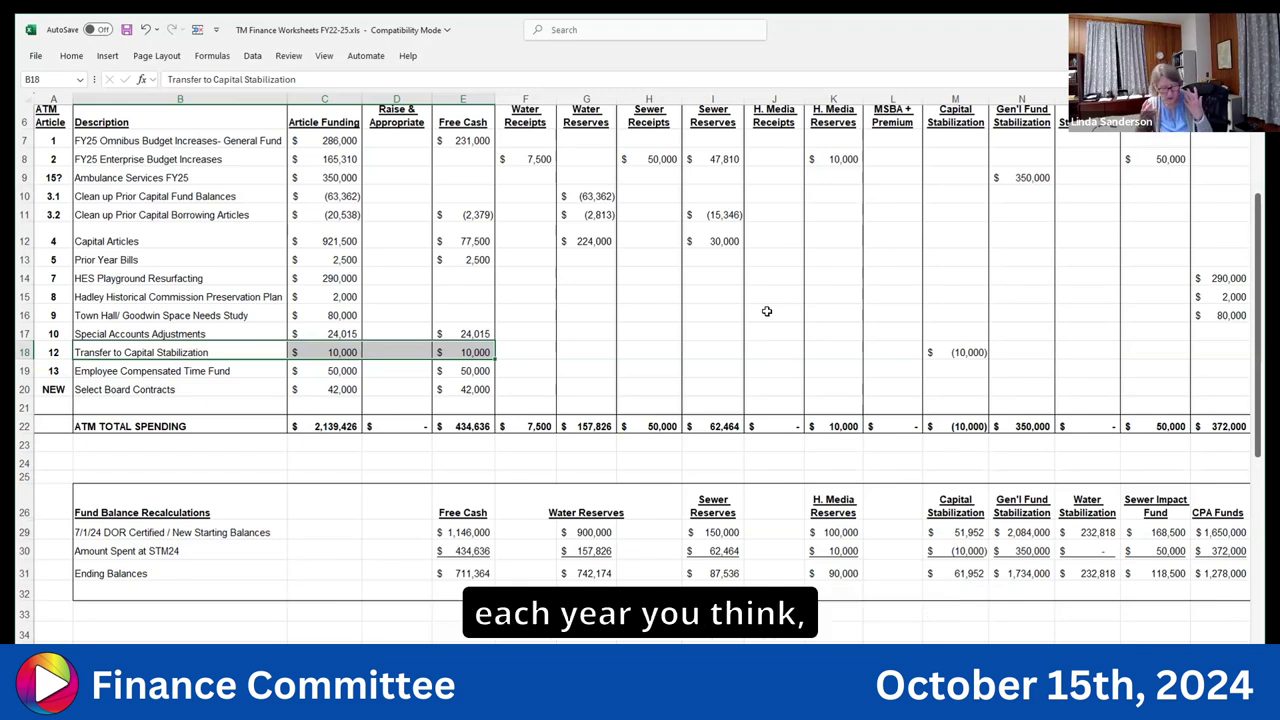
Examine the Employee Compensated Time Fund article and its Free Cash funding
click(78, 376)
drag(78, 376, 470, 370)
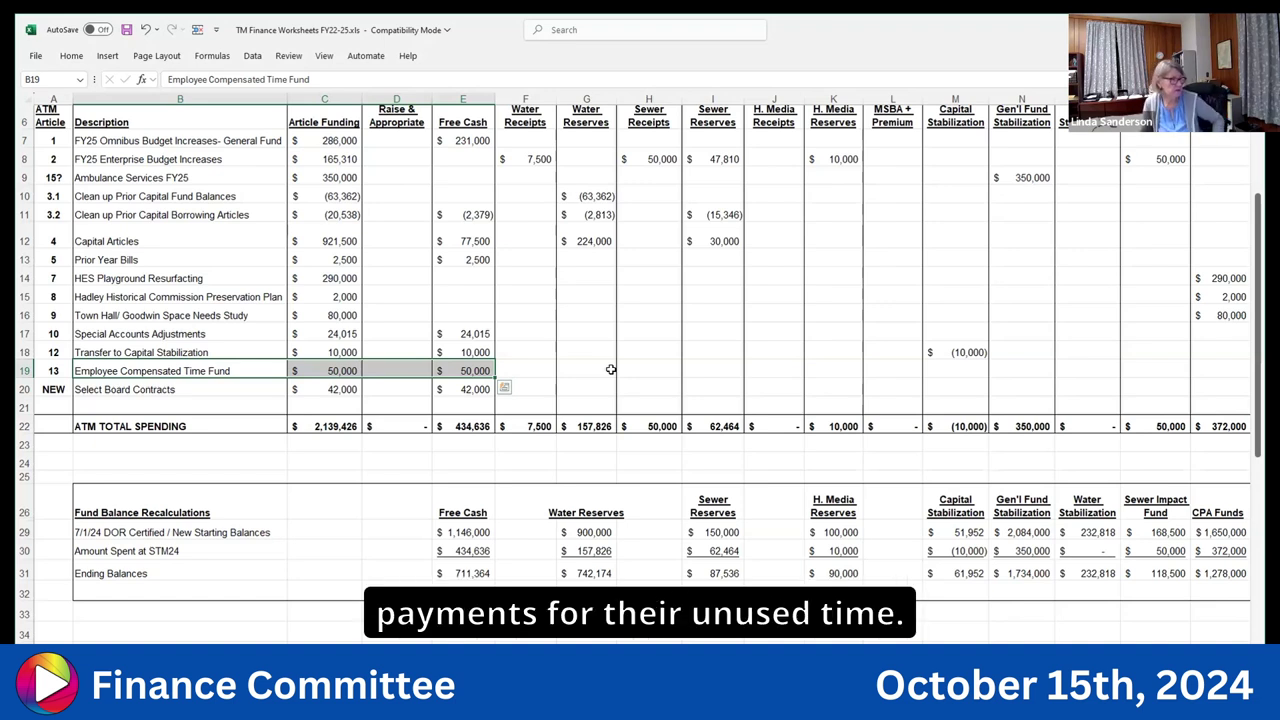
click(486, 368)
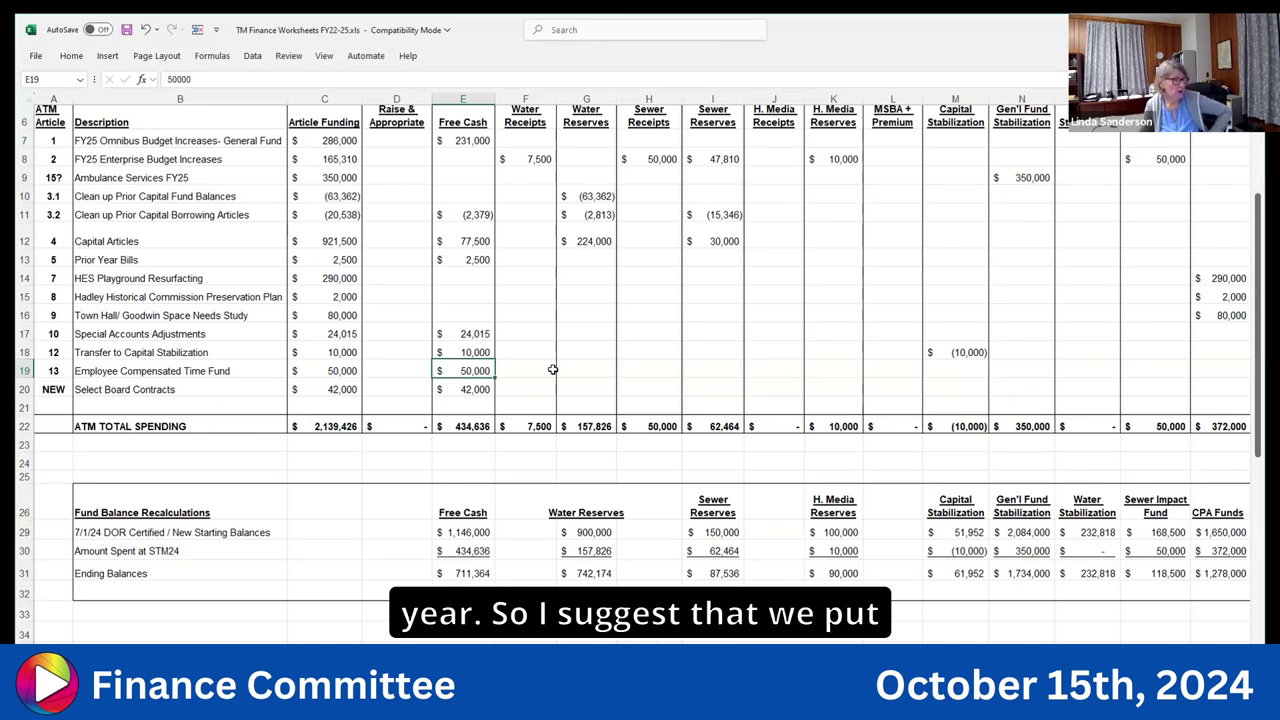
click(200, 370)
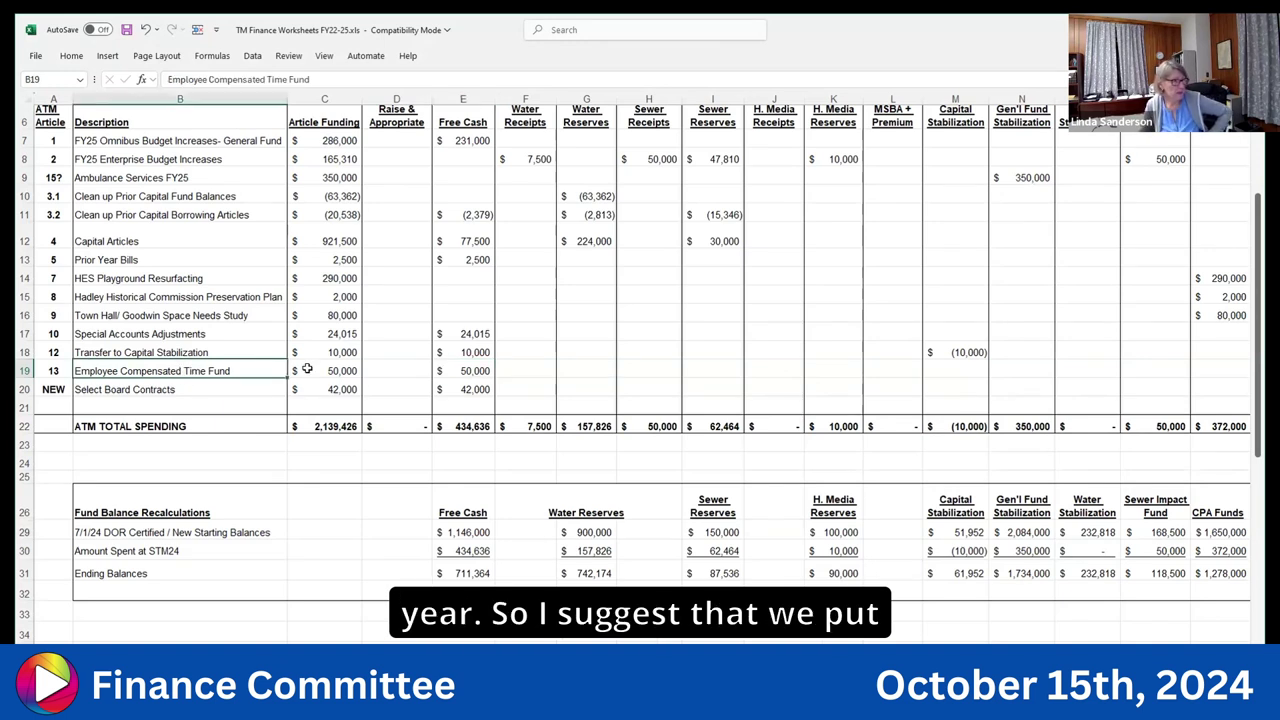
click(476, 371)
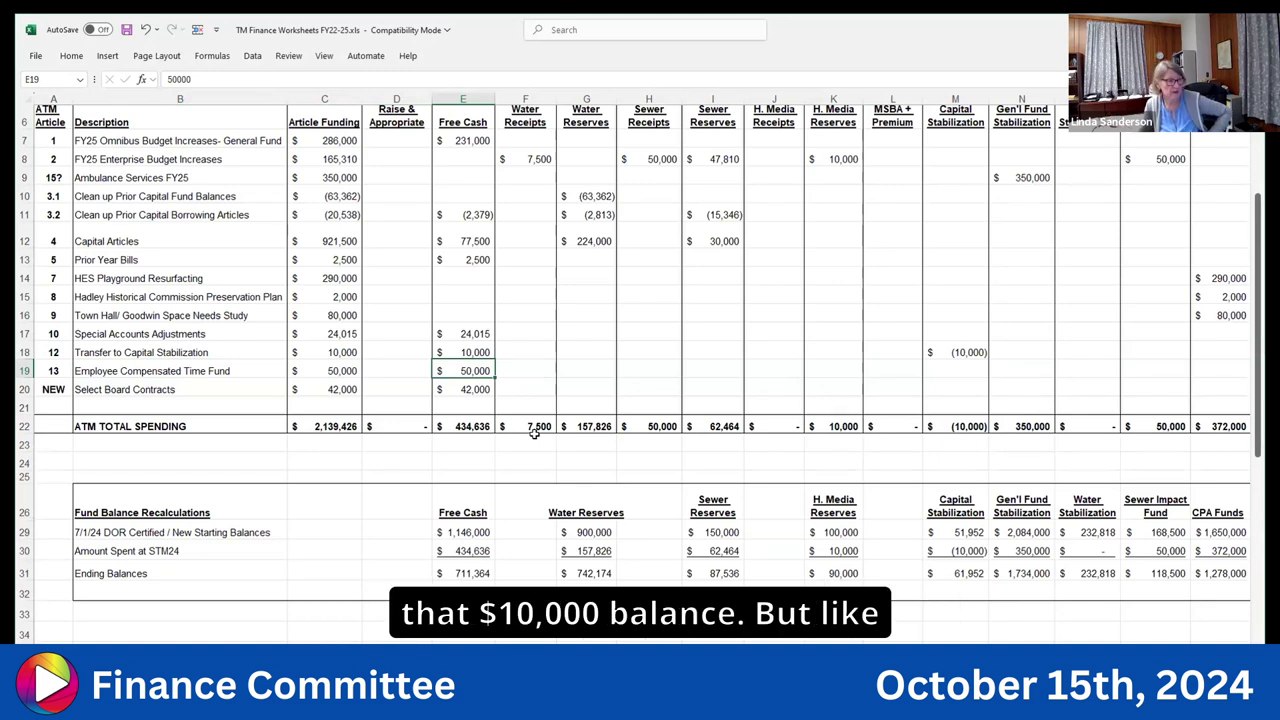
click(148, 352)
click(153, 366)
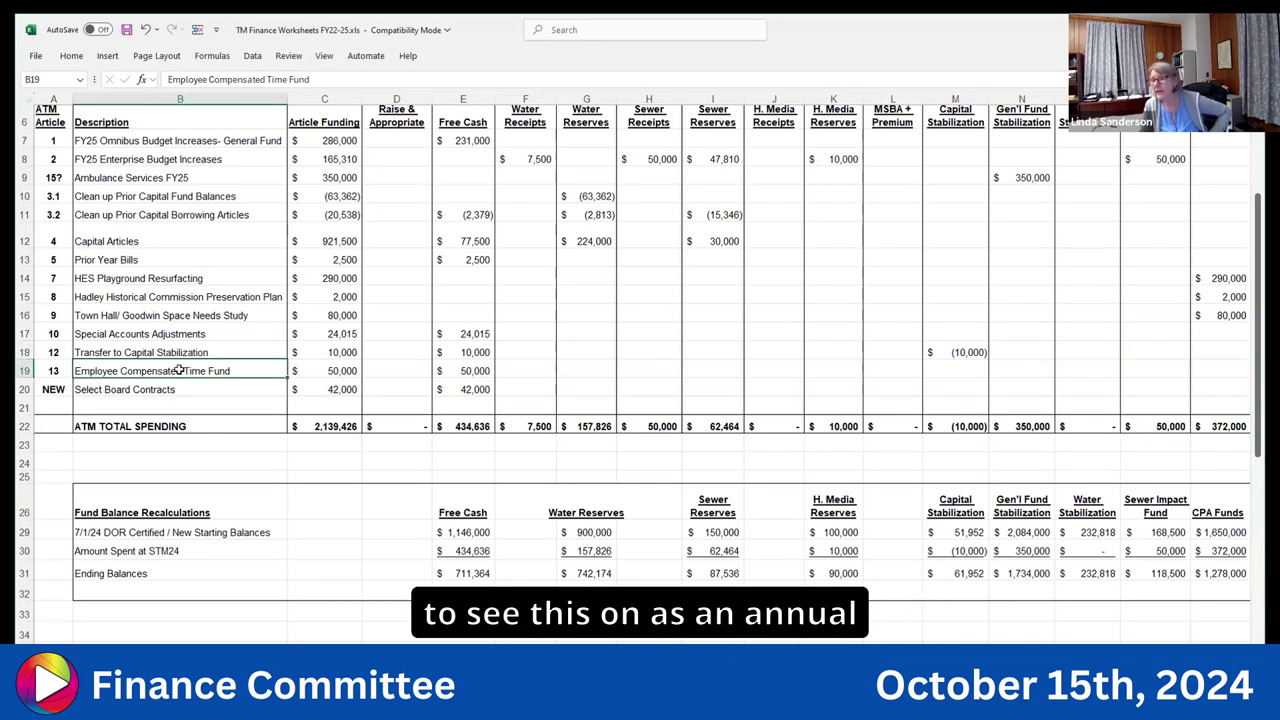
click(465, 369)
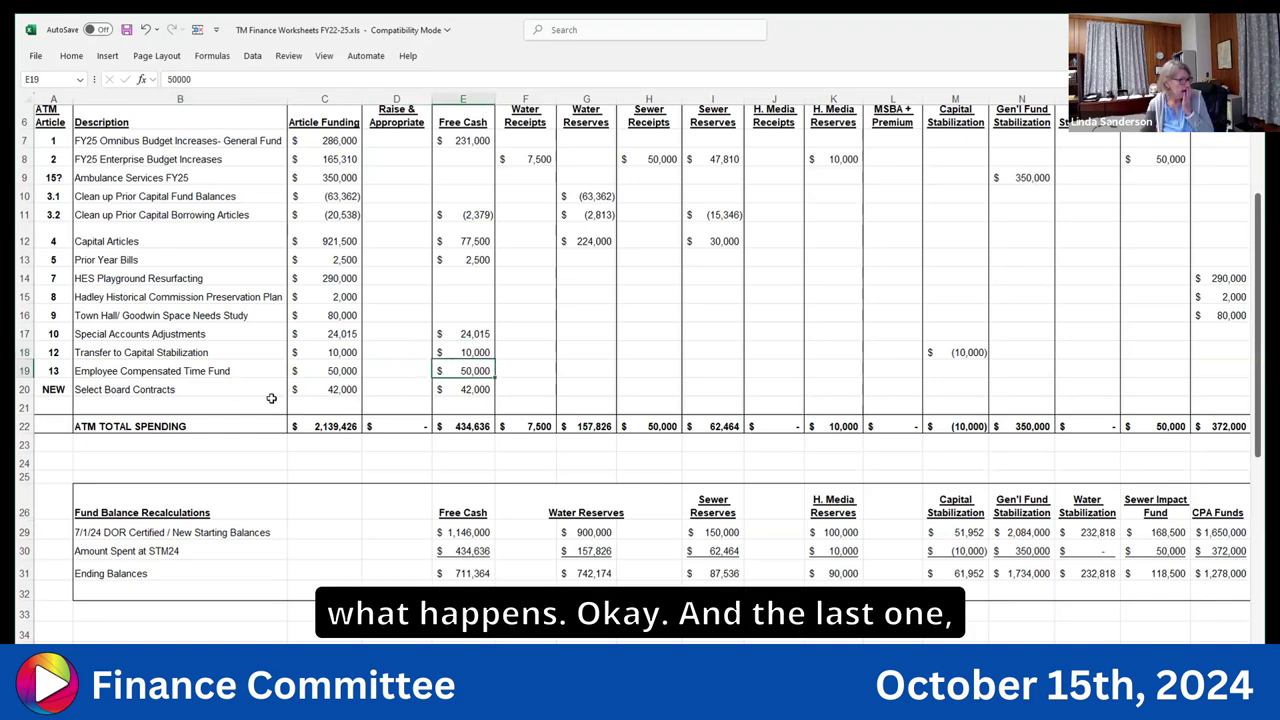
Review the Select Board Contracts funding and the articles above it, up to Prior Year Bills
click(112, 393)
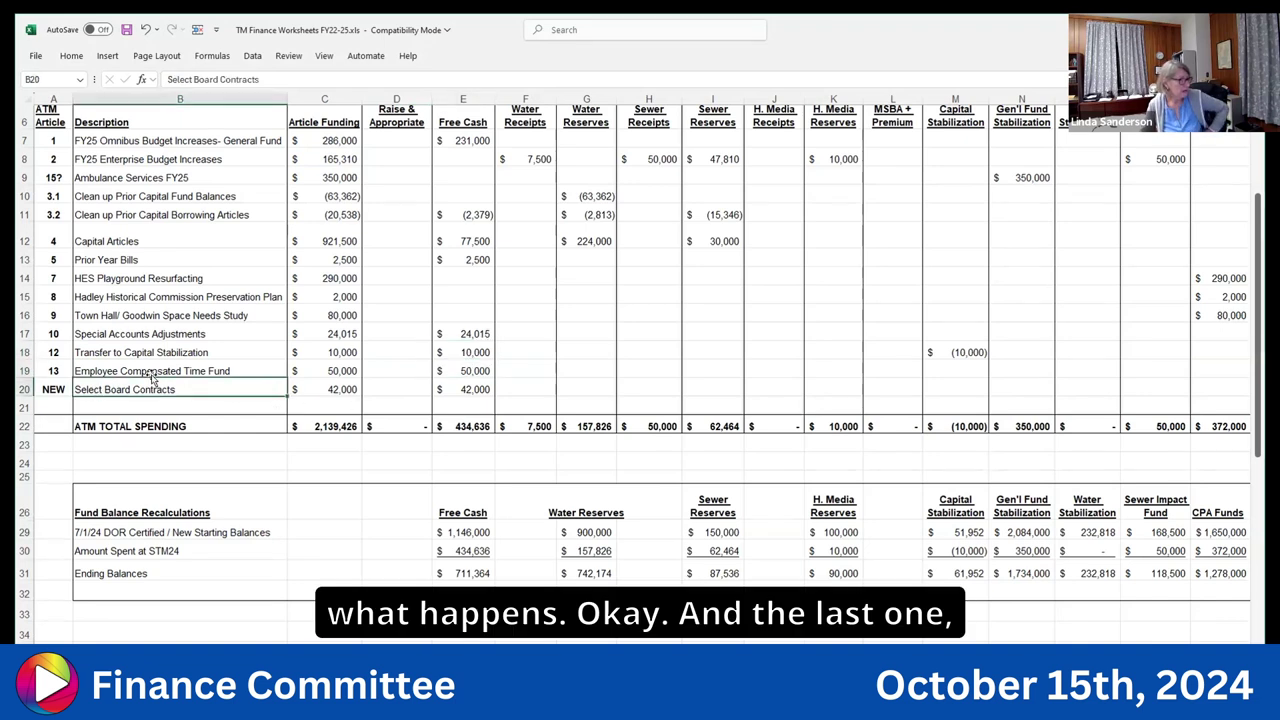
click(466, 386)
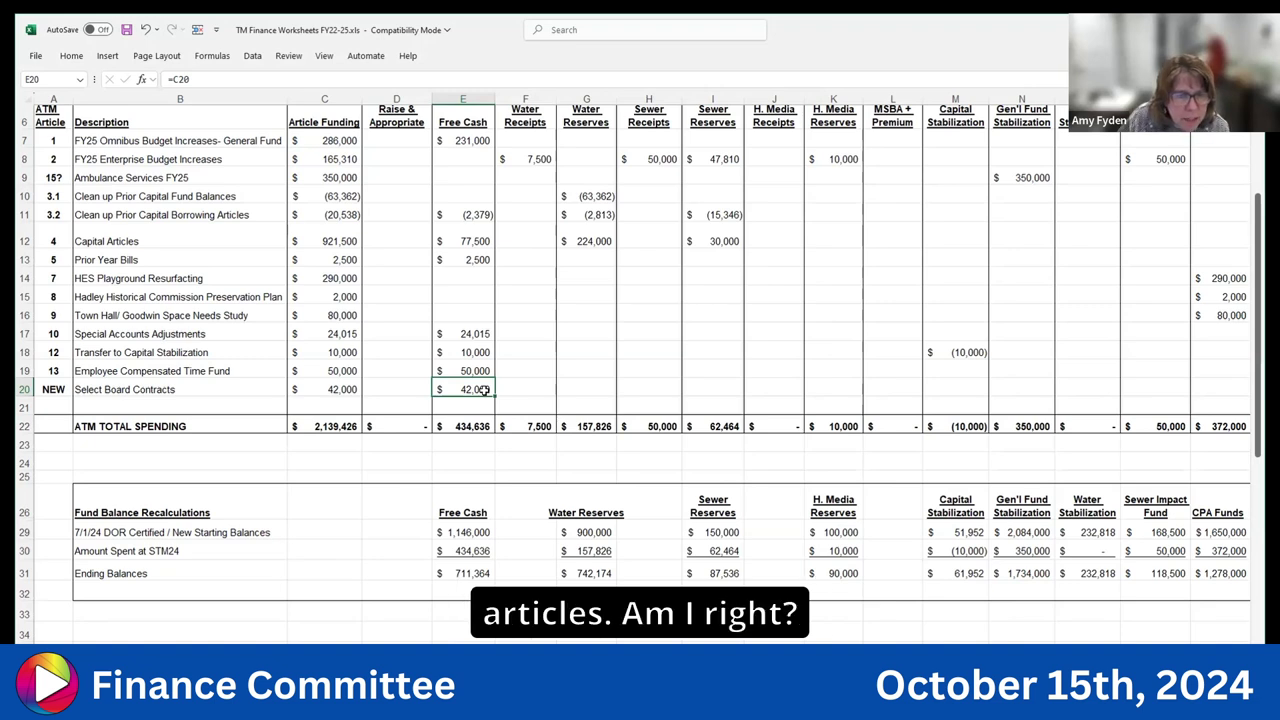
key(Up)
key(Up)
key(Up)
key(Up)
key(Up)
key(Up)
key(Up)
key(Up)
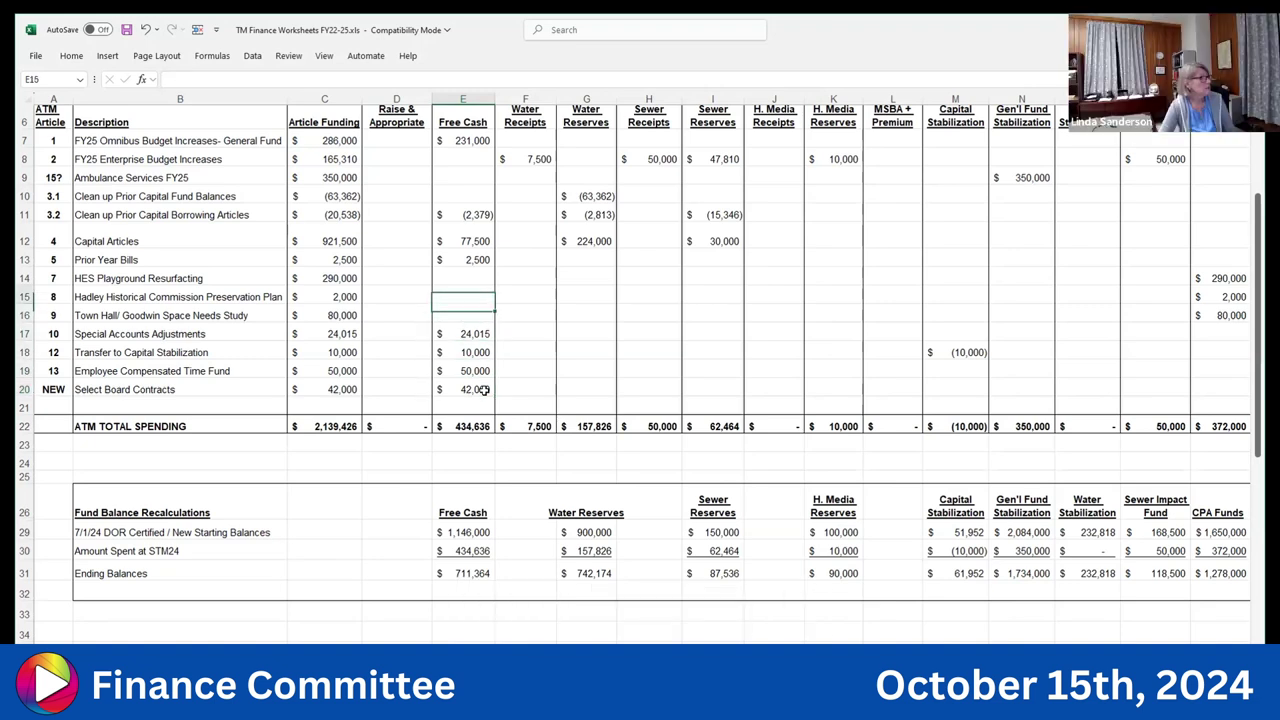
key(Down)
key(Left)
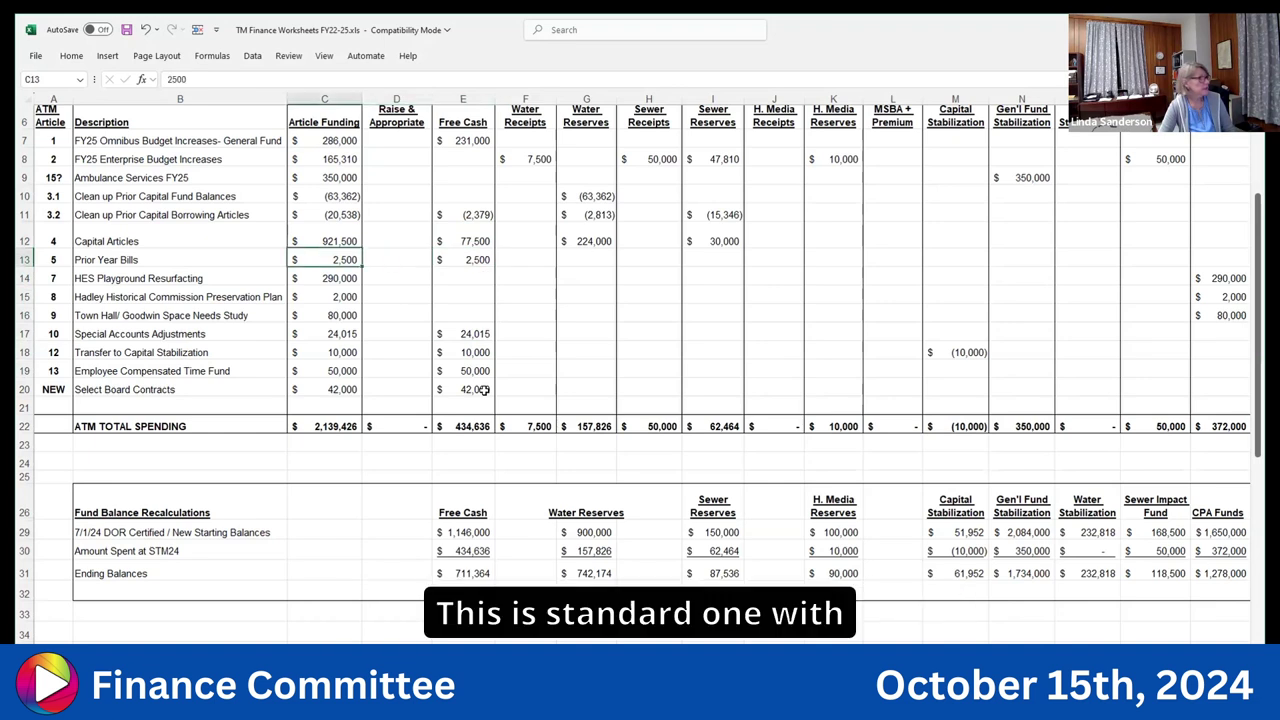
Review the Capital Articles funding and the two prior capital clean-up articles above it
key(Left)
key(Right)
key(Right)
key(Up)
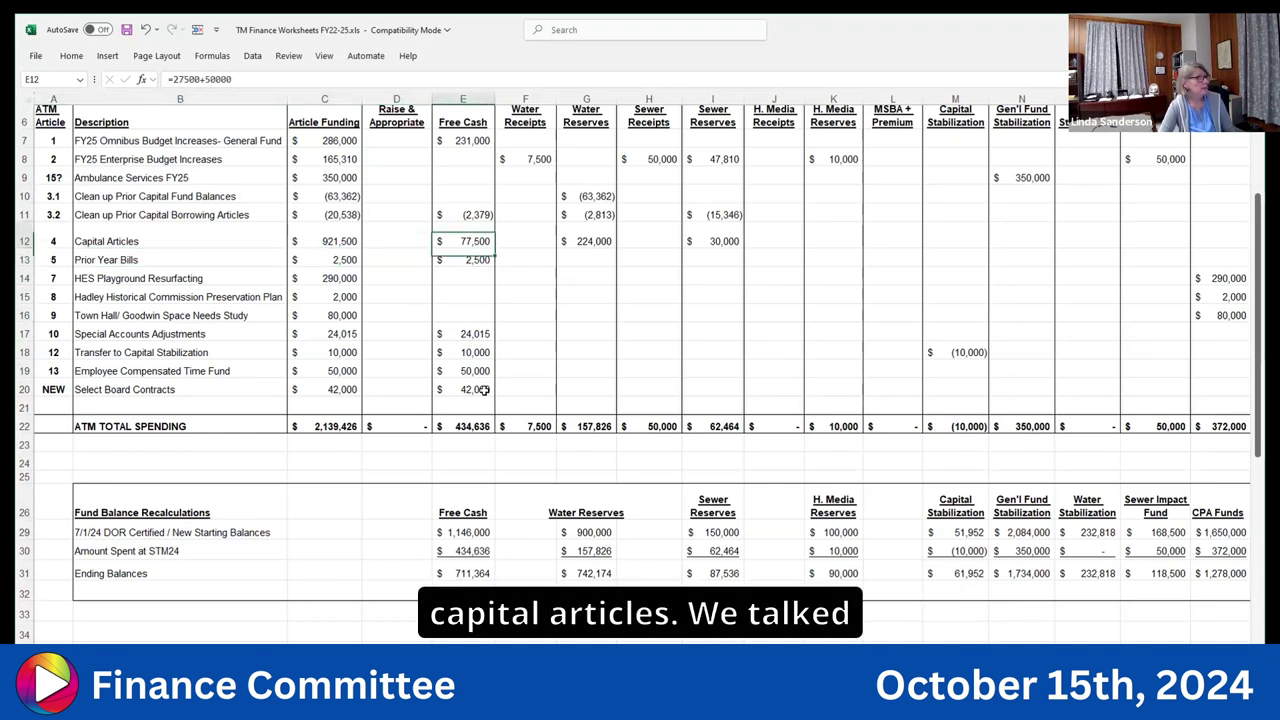
key(Up)
key(Down)
key(Up)
key(Up)
key(Left)
key(Left)
key(Left)
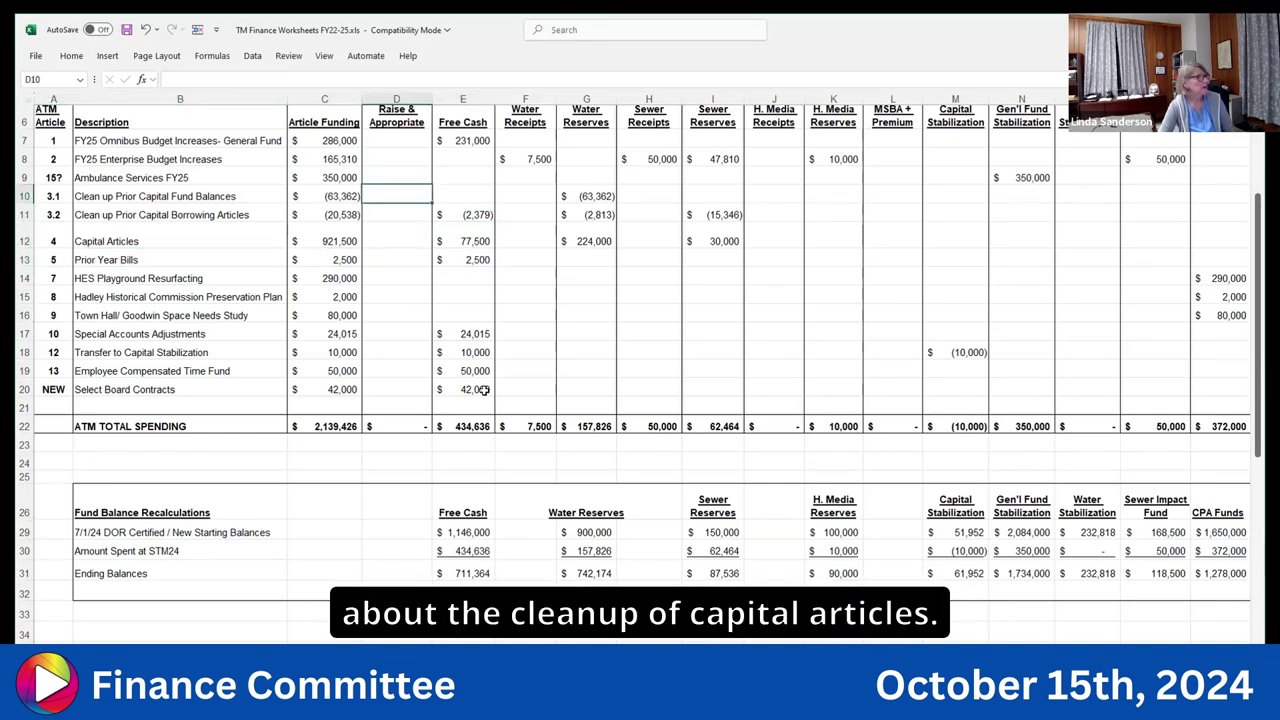
key(Right)
key(Right)
key(Right)
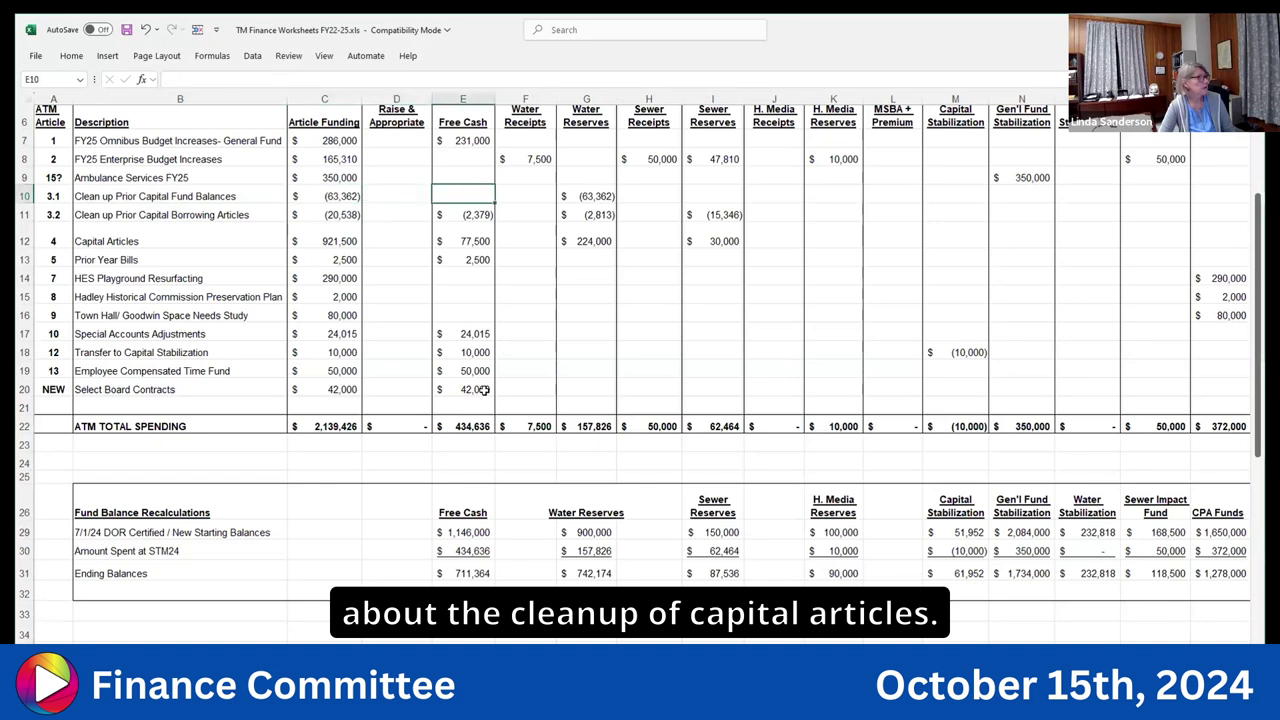
Examine the Free Cash formula for the FY25 Omnibus Budget Increases article
key(Up)
key(Up)
key(Up)
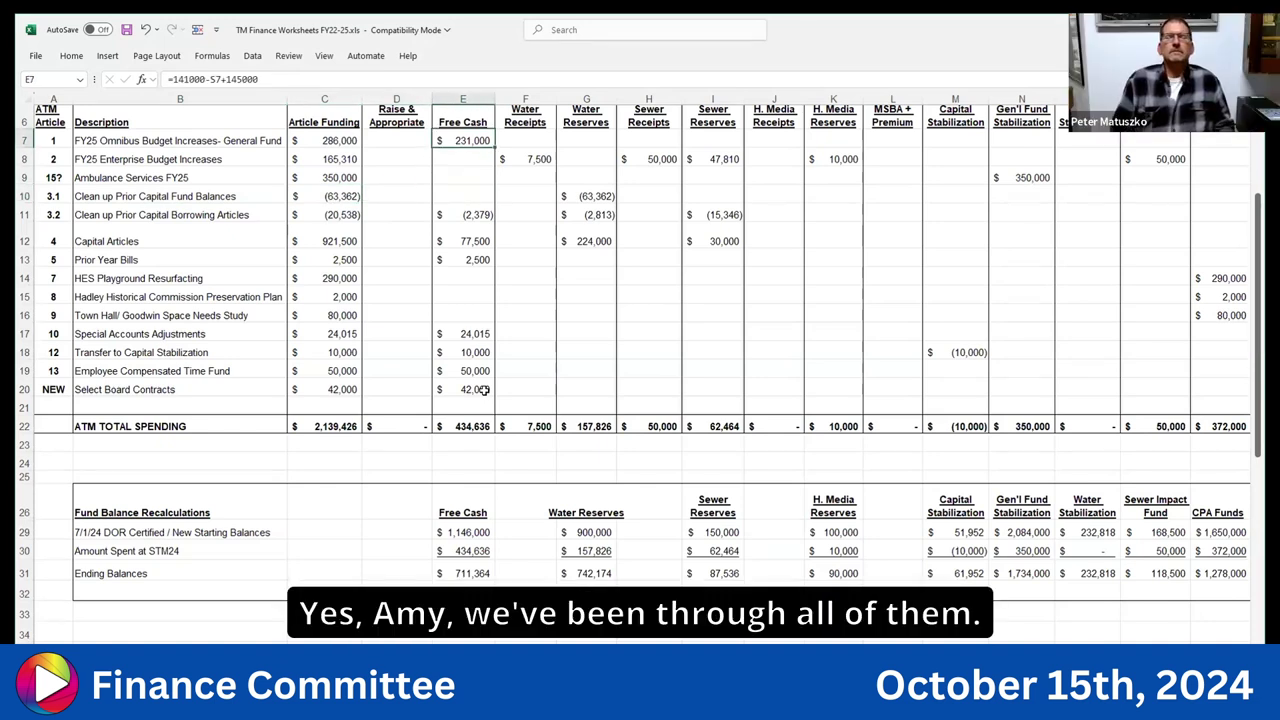
key(Down)
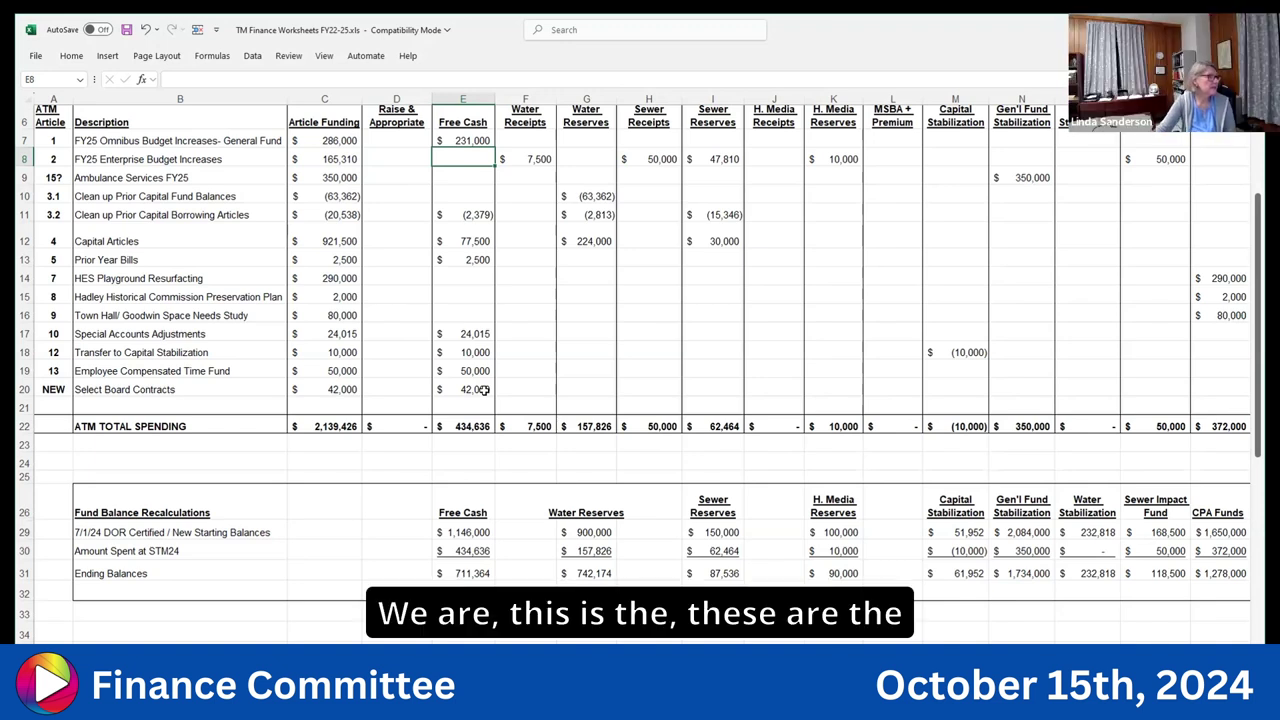
click(487, 143)
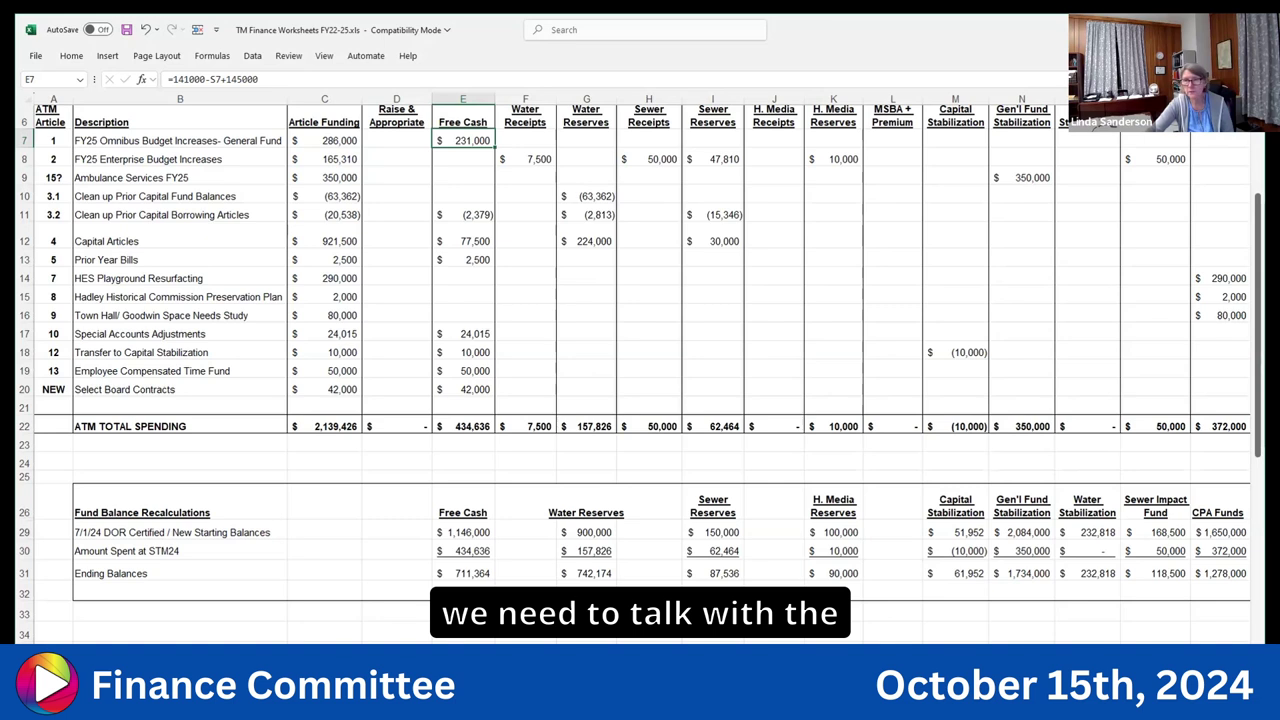
click(463, 141)
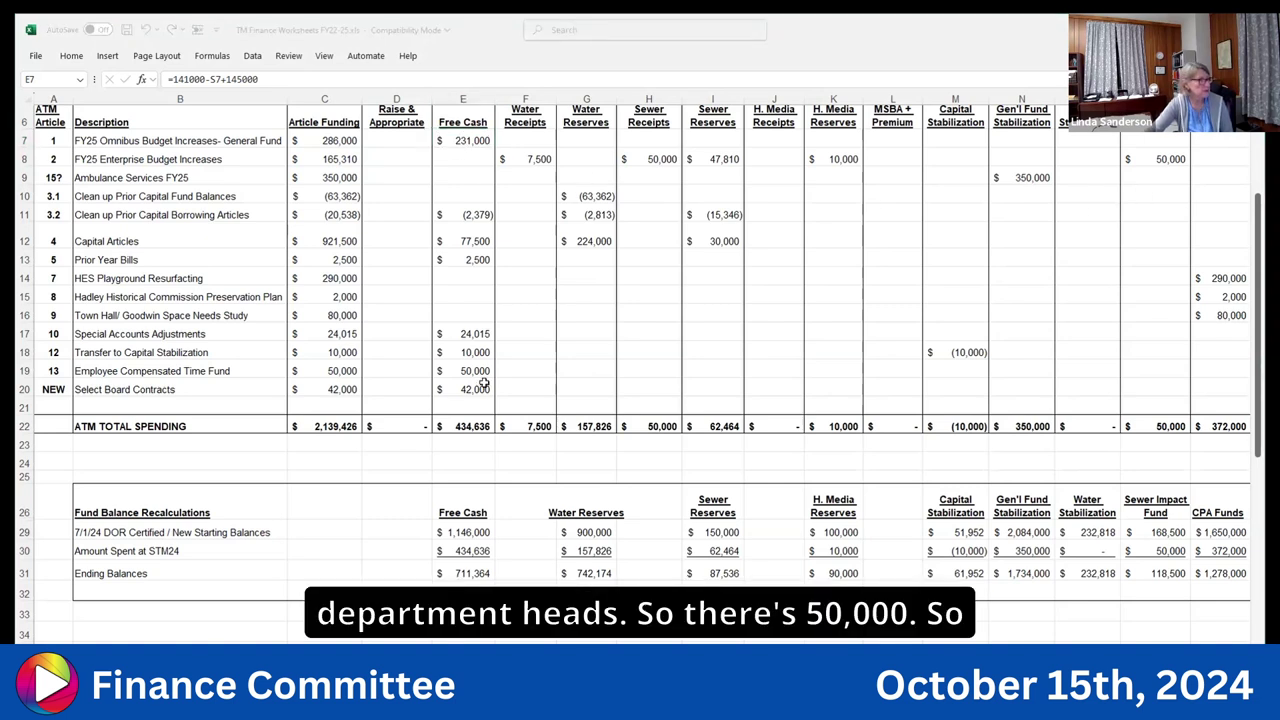
Compare the Free Cash ending balance with the articles drawing on free cash, and check the stabilization funding for Ambulance Services FY25
click(507, 280)
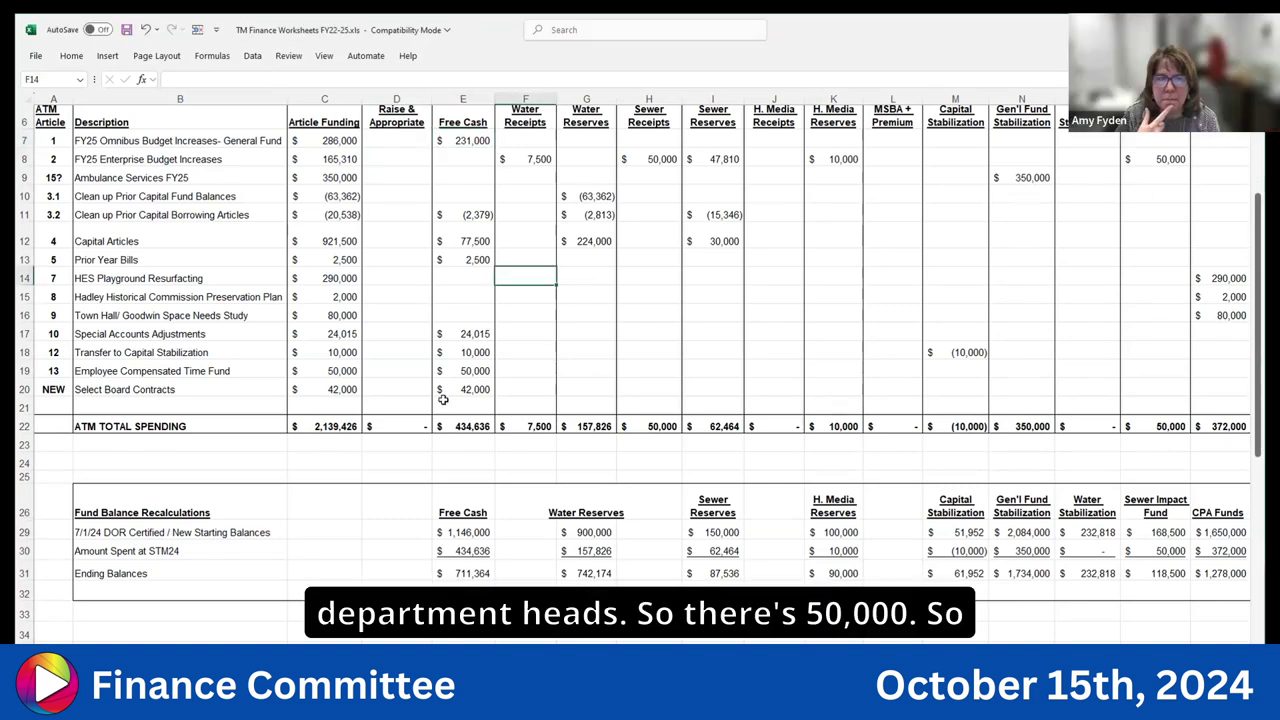
click(478, 572)
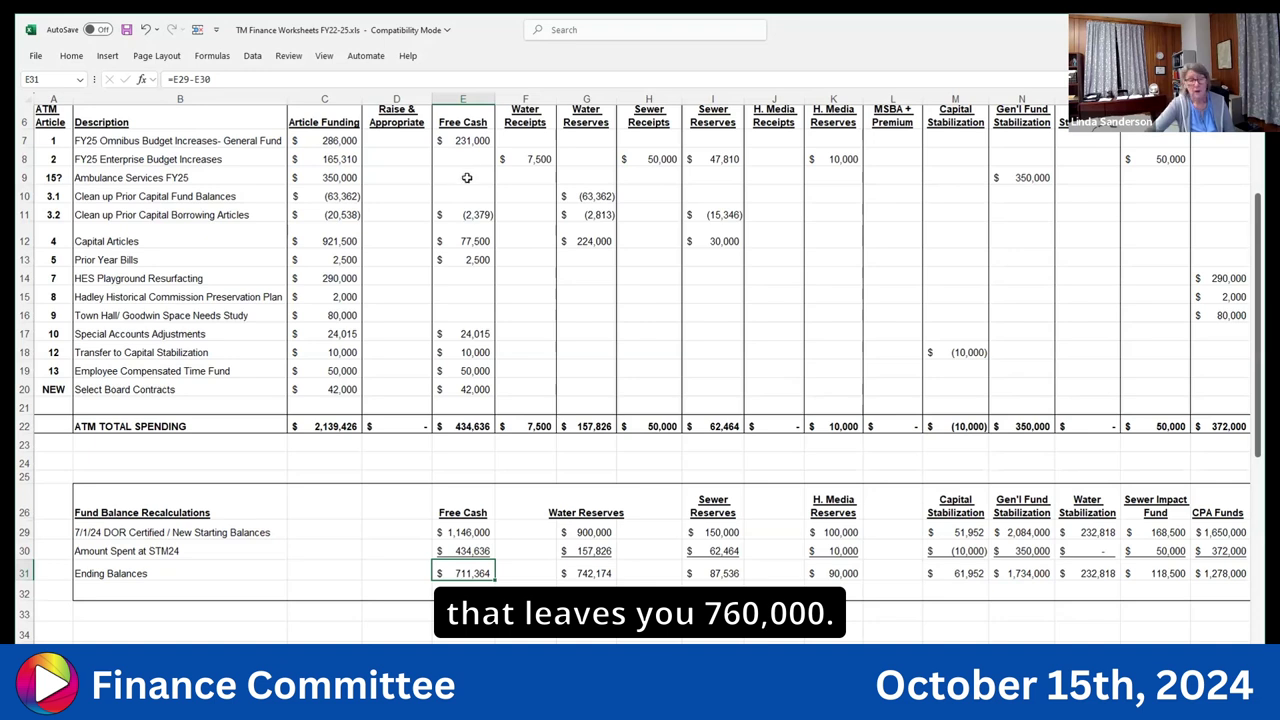
click(469, 241)
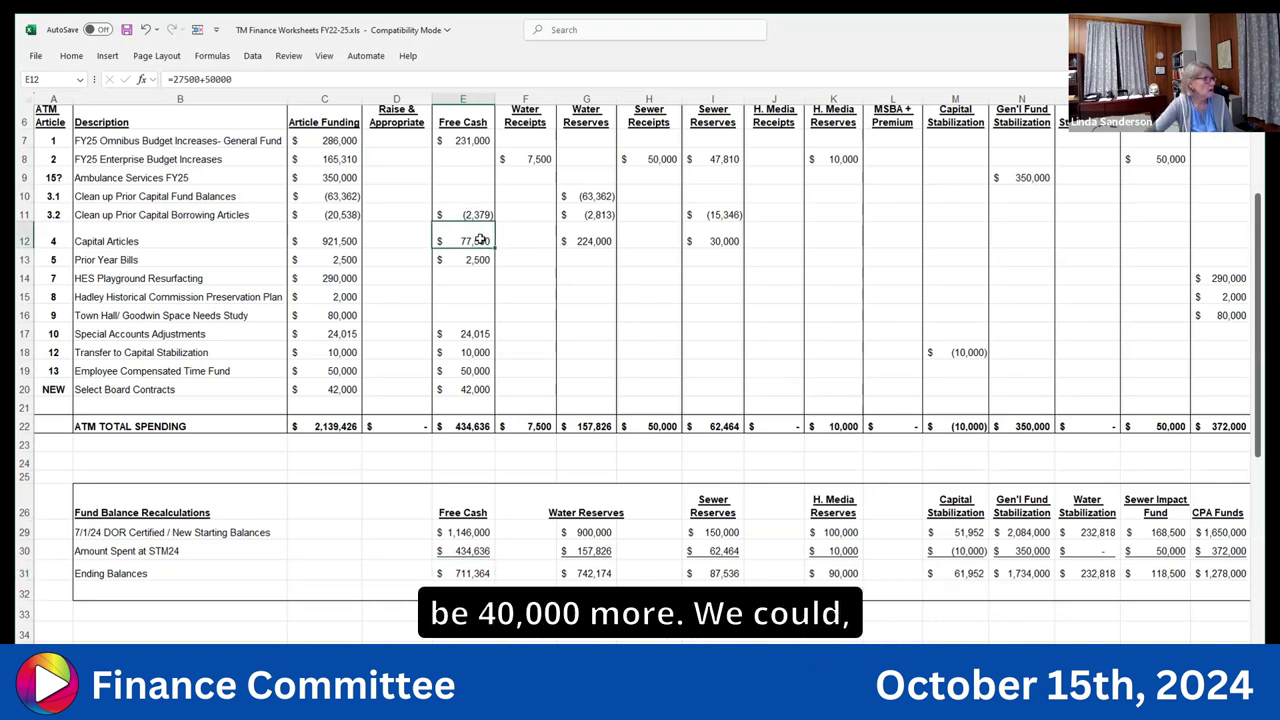
click(476, 334)
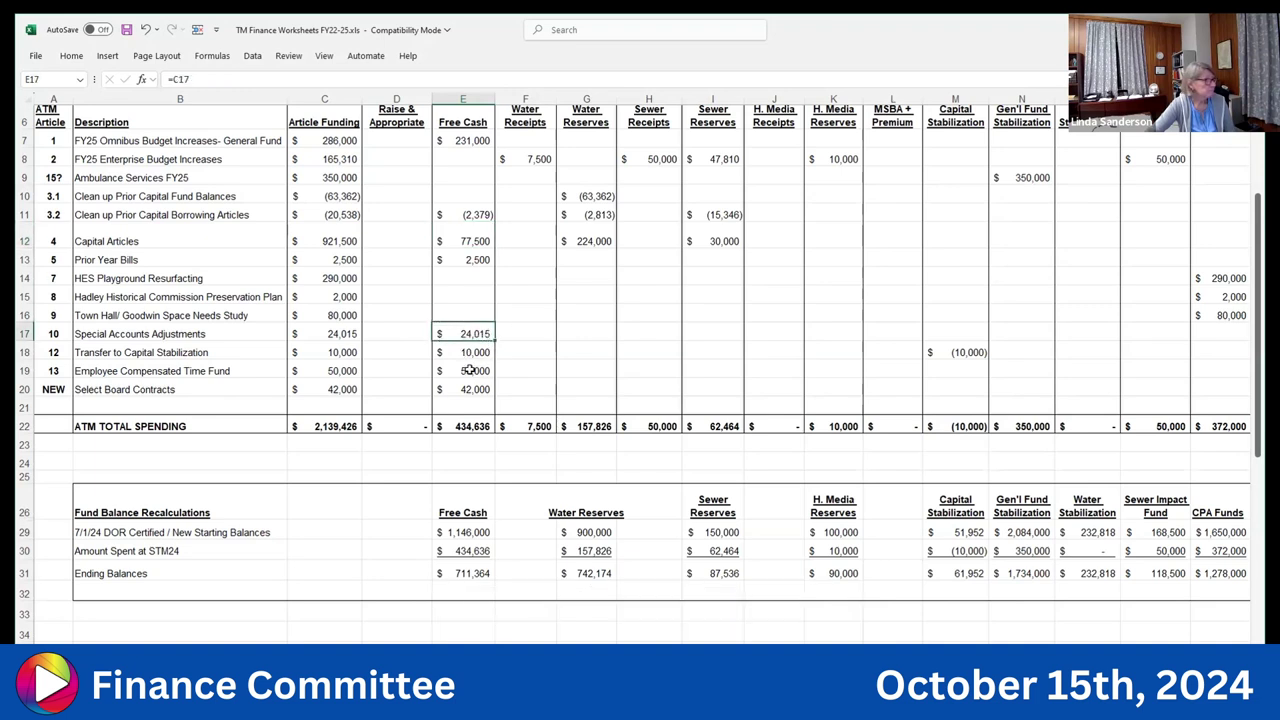
click(474, 370)
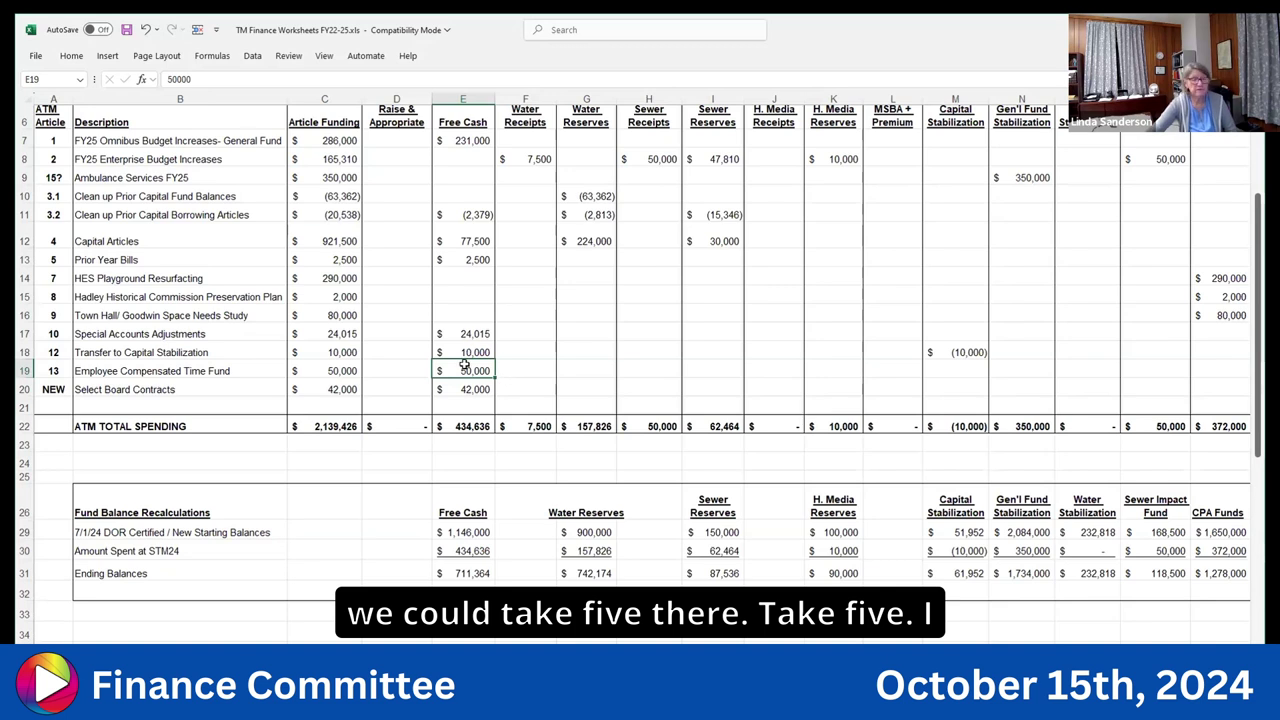
click(464, 361)
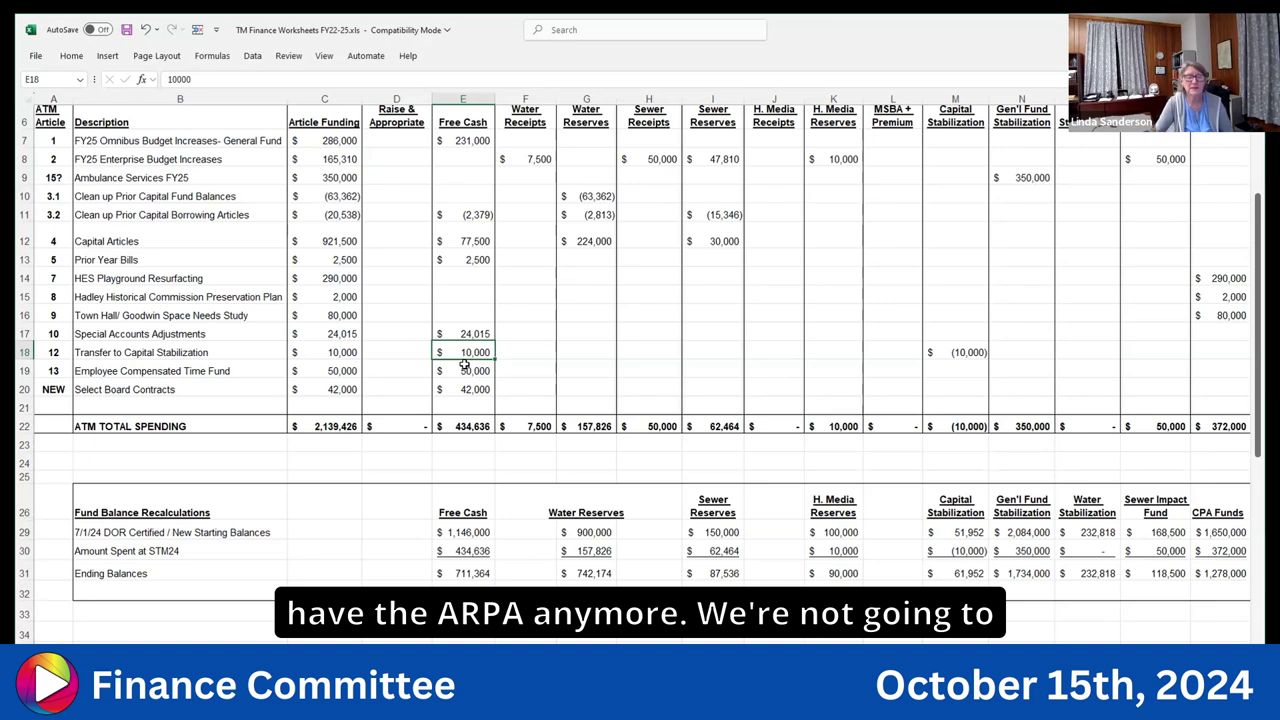
click(1042, 177)
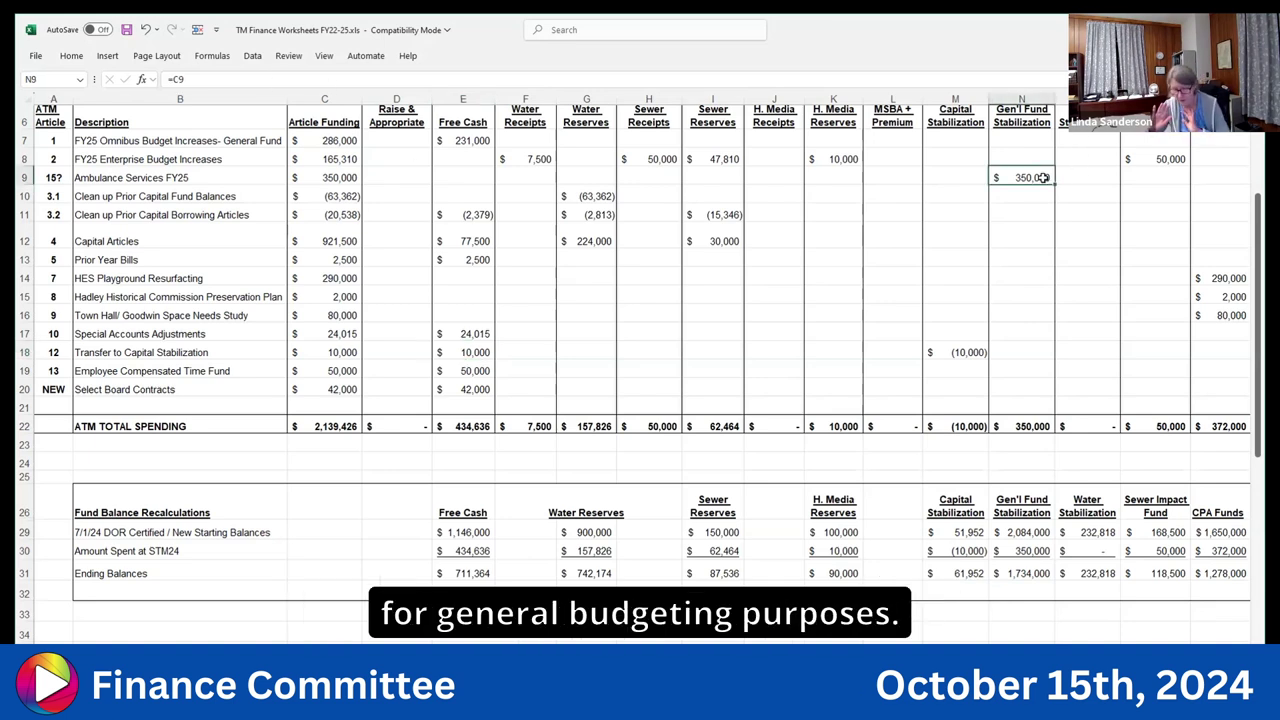